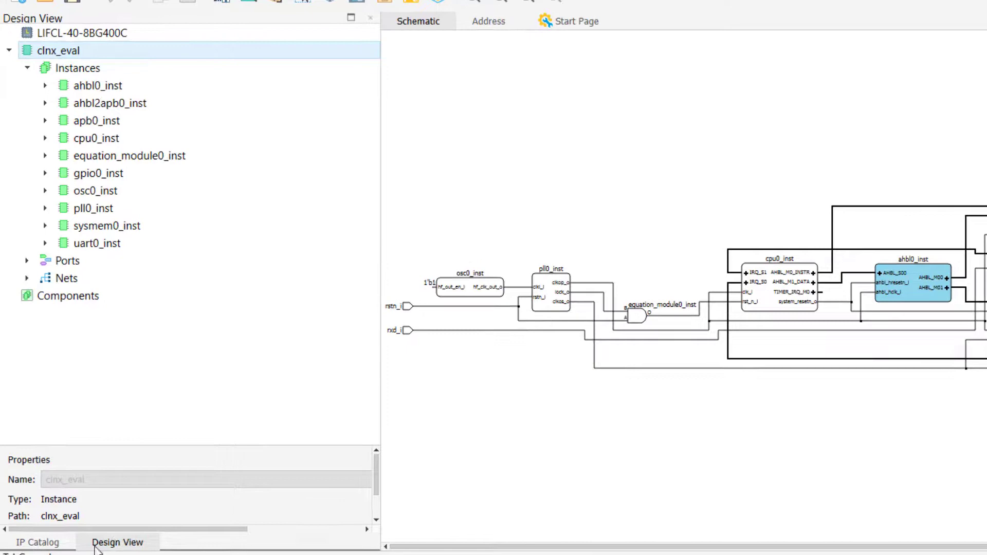
Step: Show the server IP catalog with install status, and display Memory Controller 1.3.0's description
left_click(55, 545)
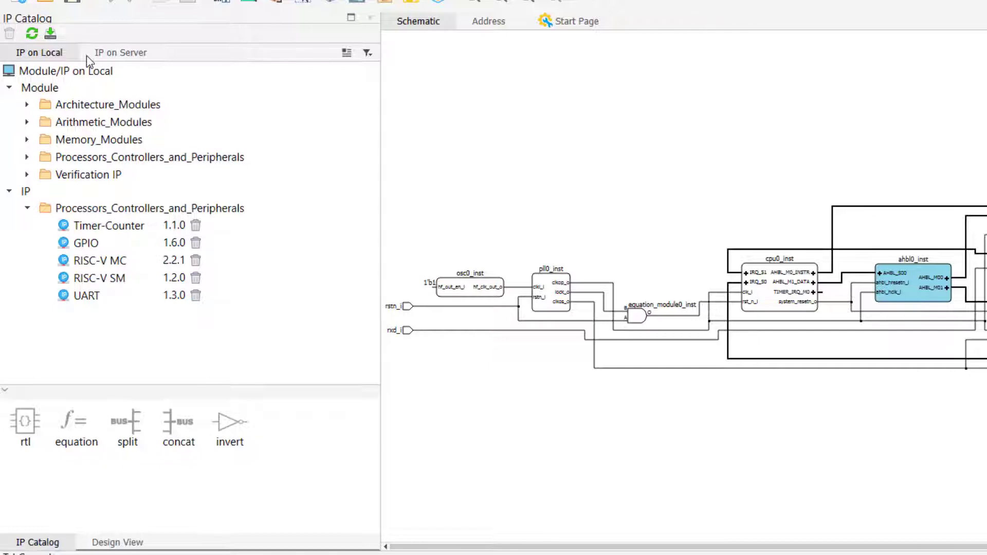
left_click(92, 54)
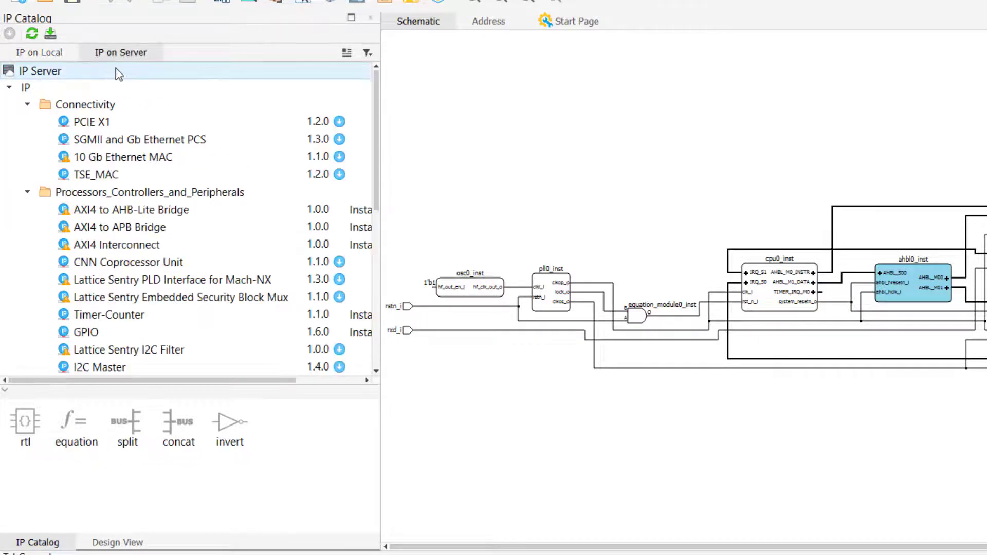
left_click_drag(383, 81, 496, 92)
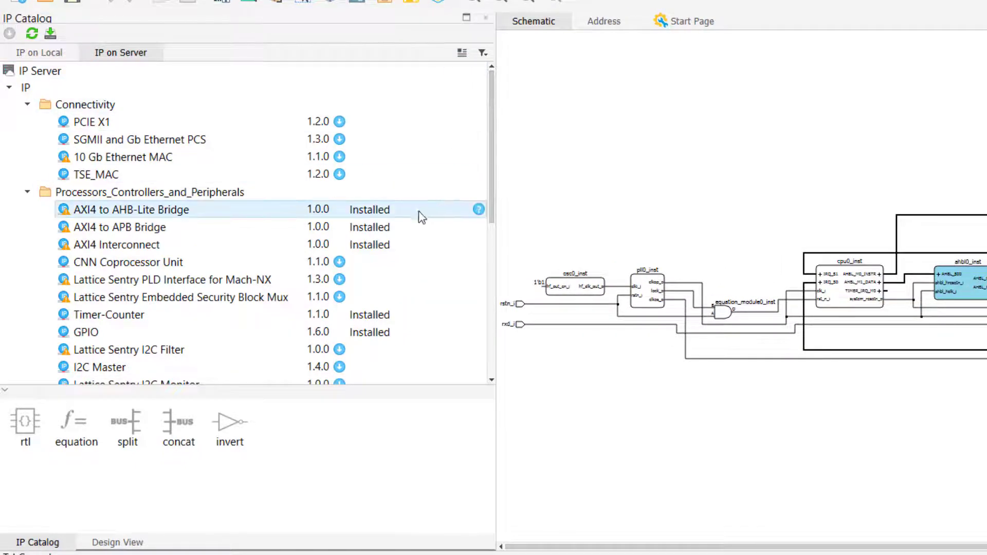
scroll(493, 175, "down", 3)
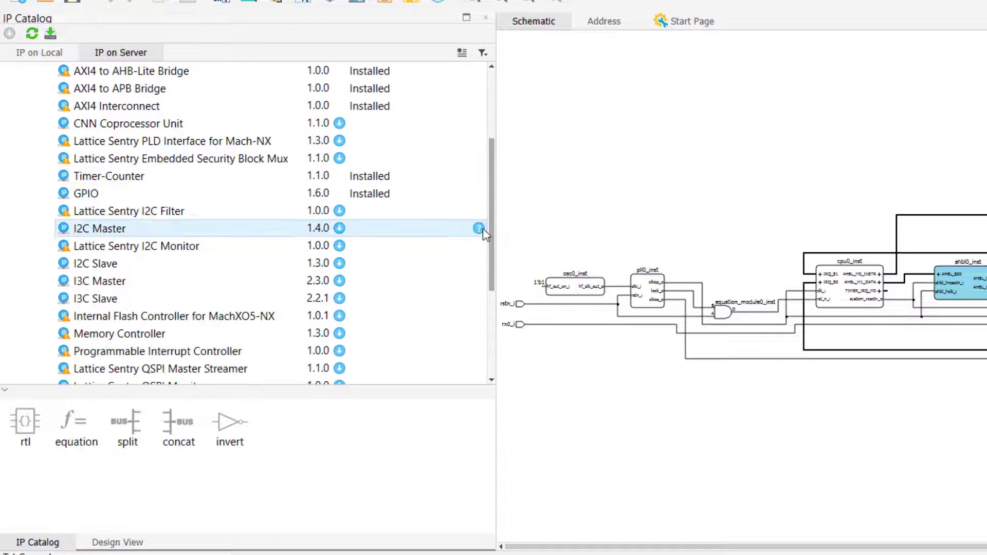
scroll(482, 256, "down", 2)
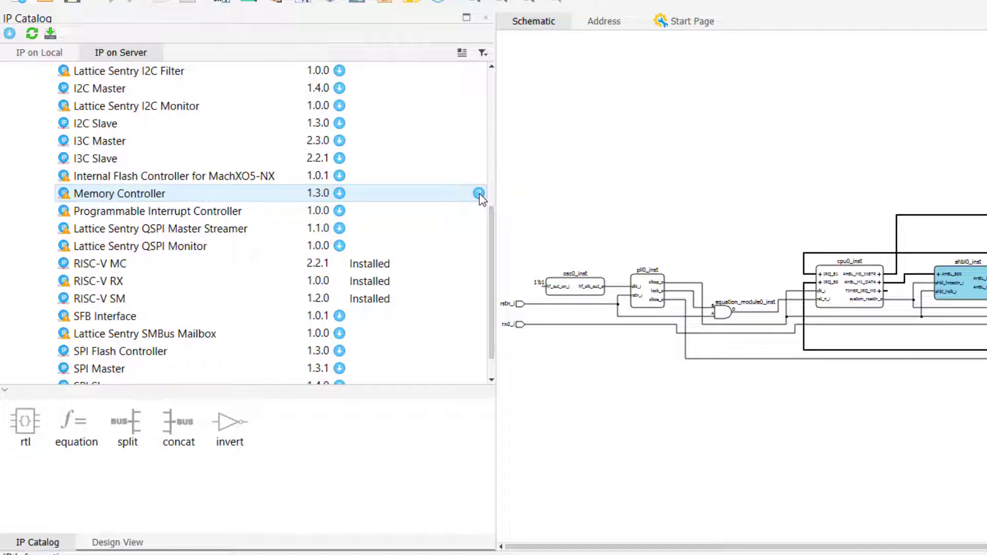
left_click(479, 194)
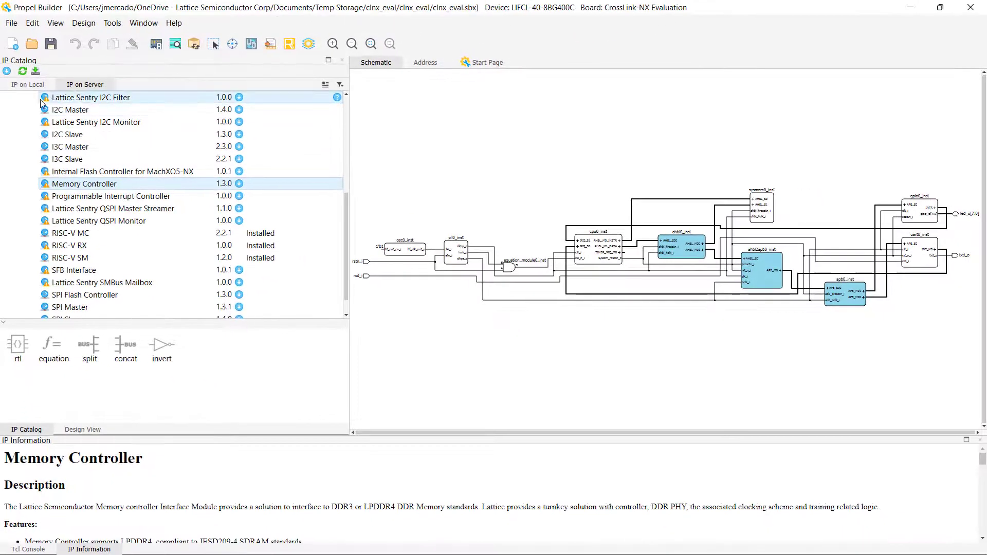
left_click(55, 86)
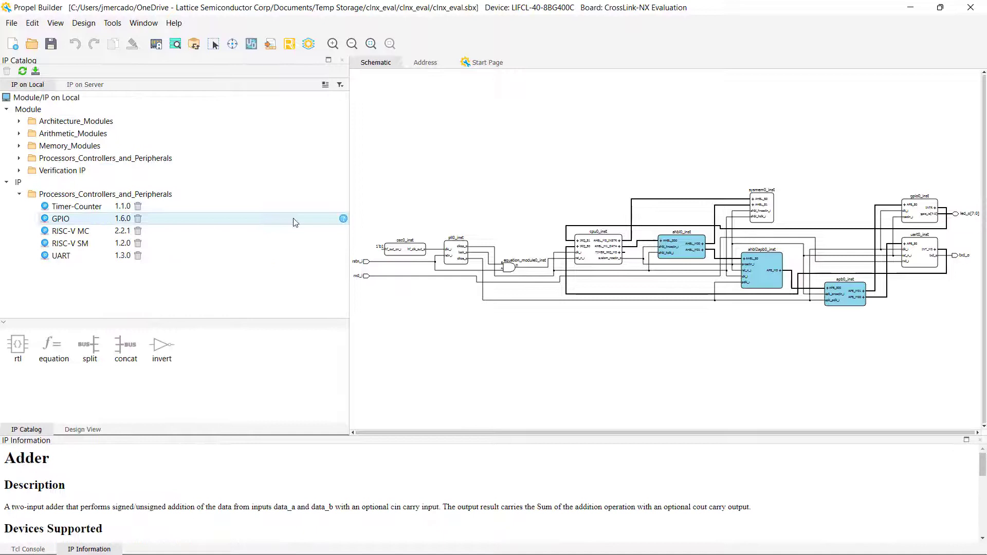
left_click(100, 85)
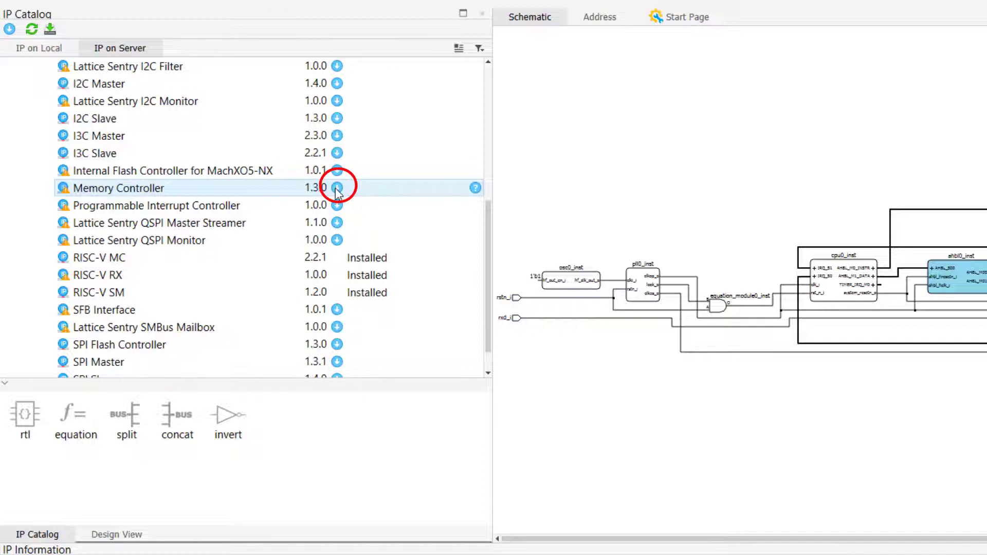
Step: Download the Memory Controller IP from the server and accept its license
left_click(337, 188)
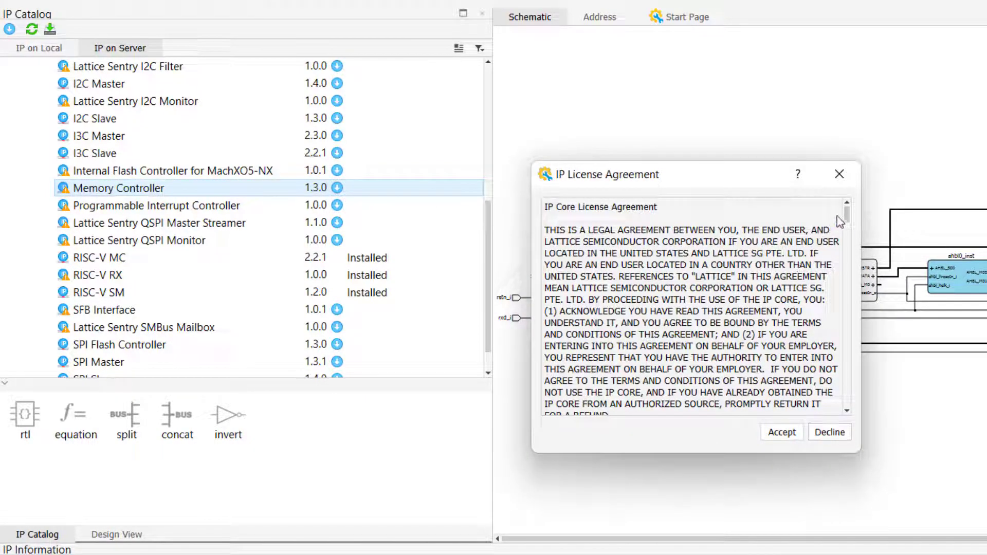
left_click_drag(845, 215, 846, 409)
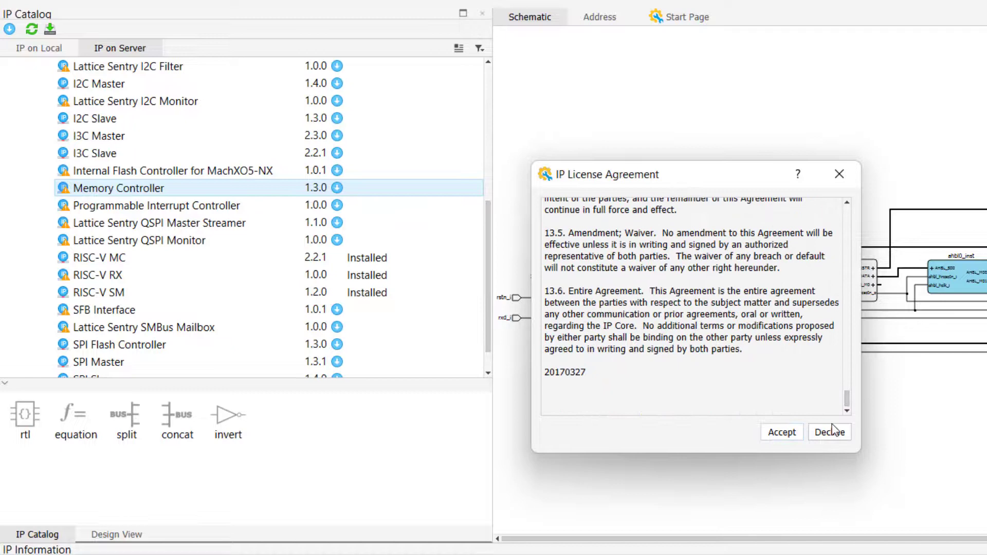
left_click(781, 432)
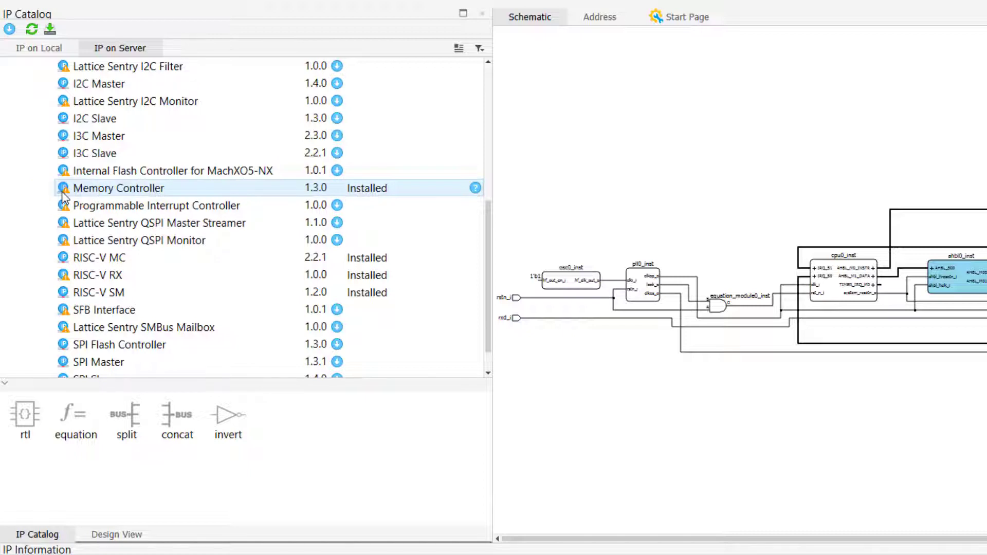
Step: Install I3C Slave 2.2.1 by accepting its license, then list the locally installed IP
mouse_move(64, 196)
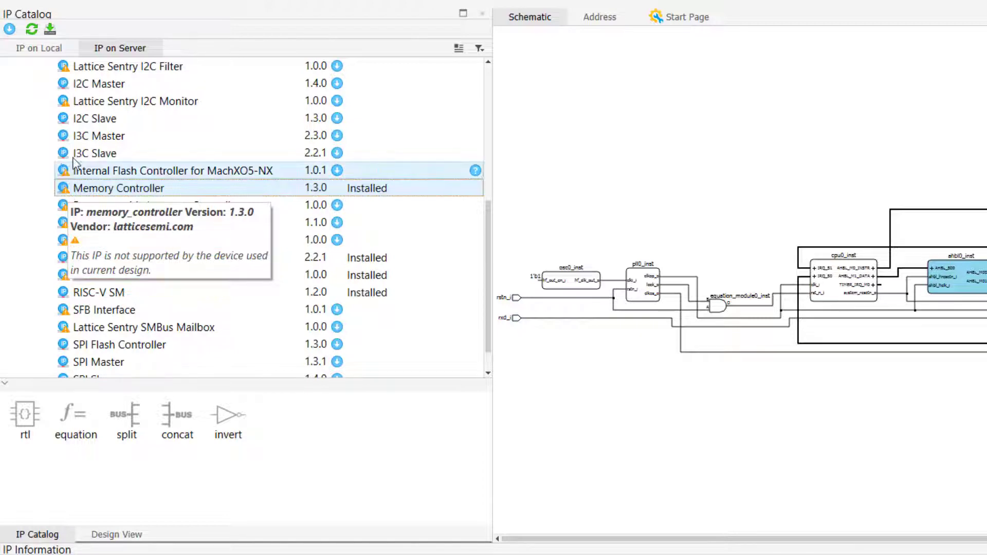
left_click(336, 153)
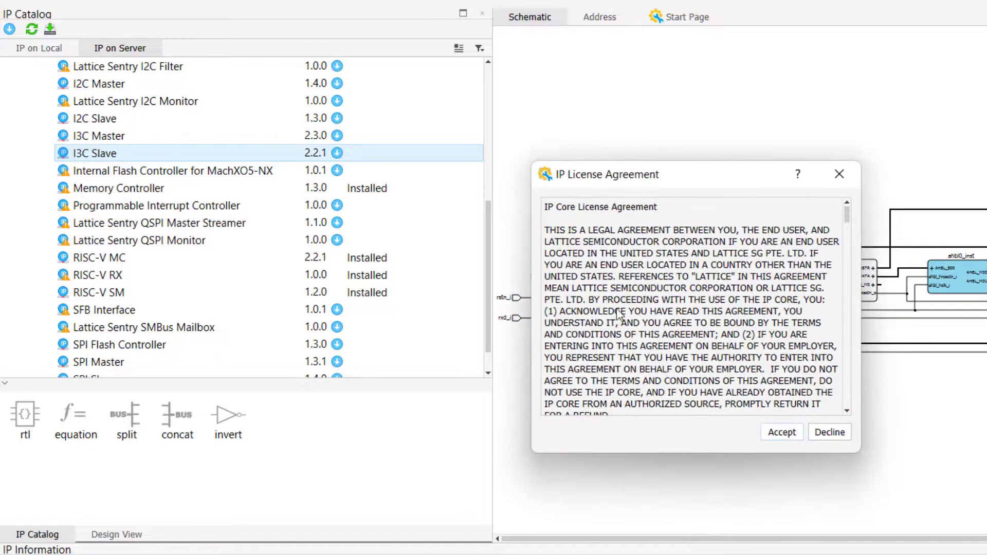
left_click(772, 433)
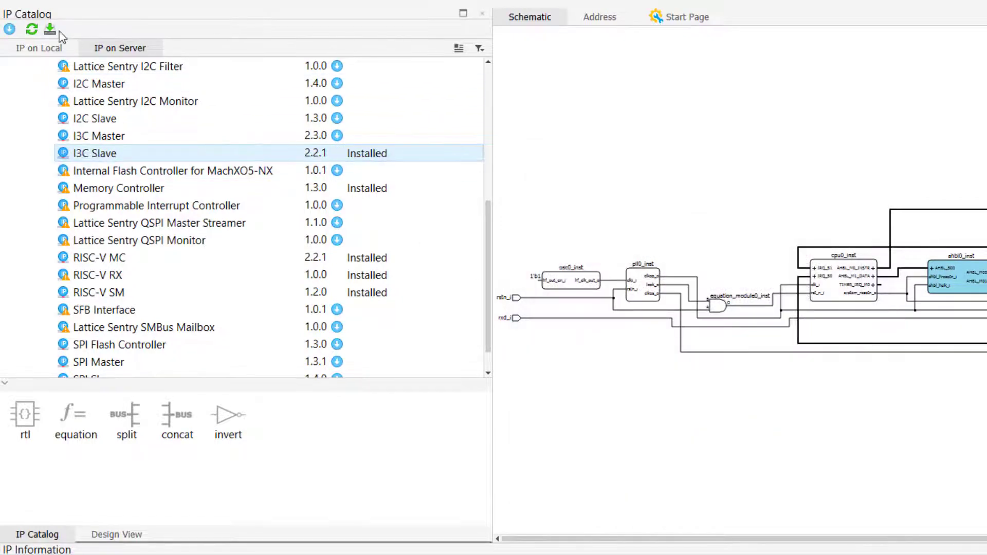
left_click(49, 49)
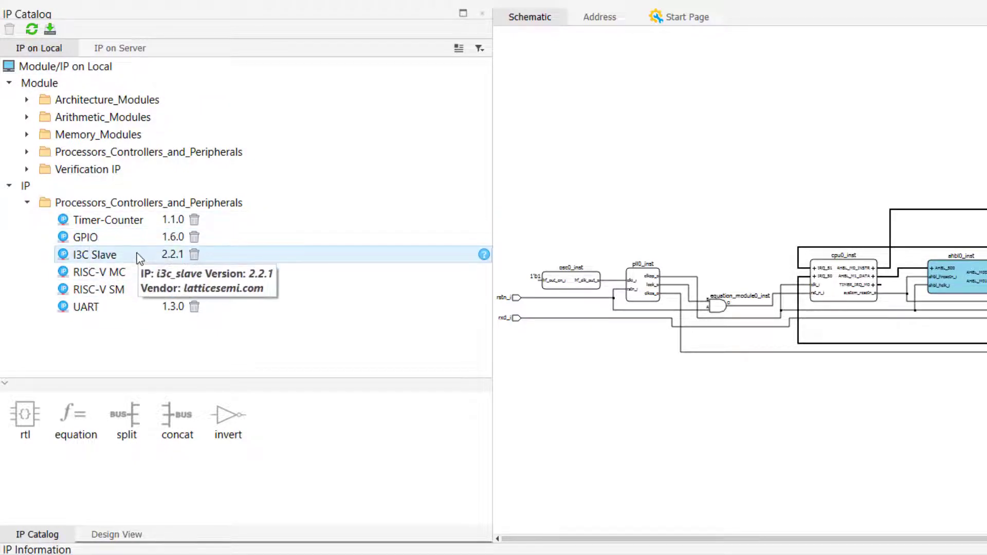
Step: Start the Module/IP Block Wizard for I3C Slave 2.2.1 with component name 'i3c_slave_0'
left_click(145, 255)
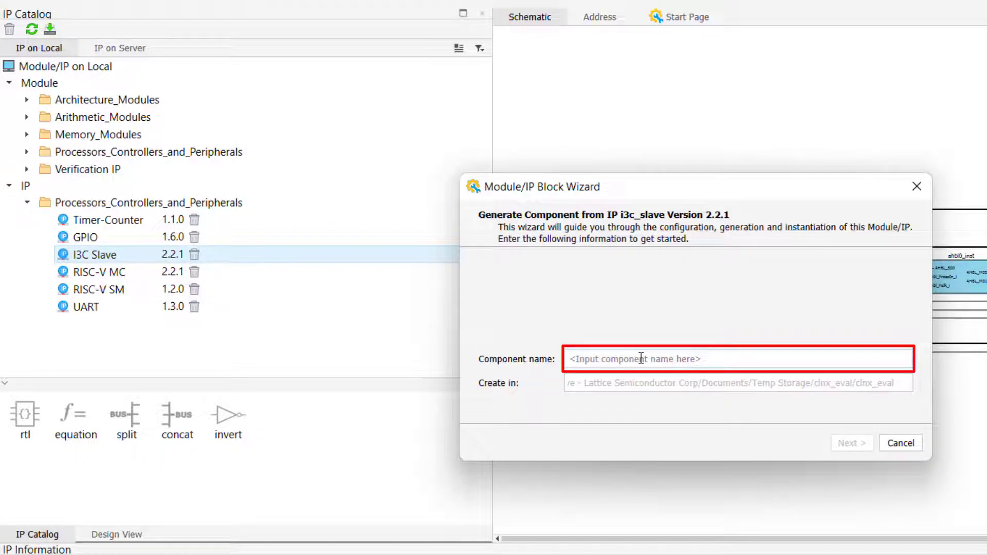
type("i3c_slave")
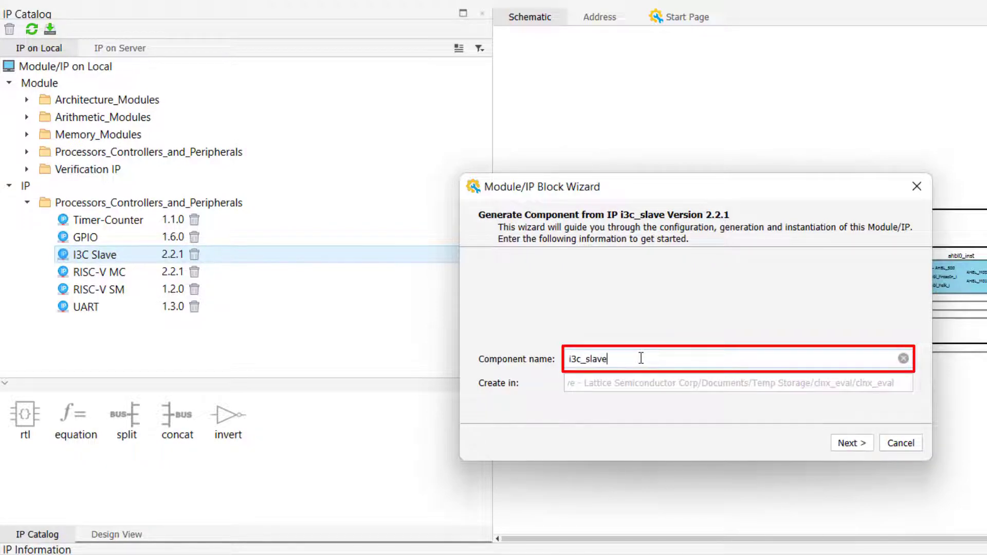
type("_0")
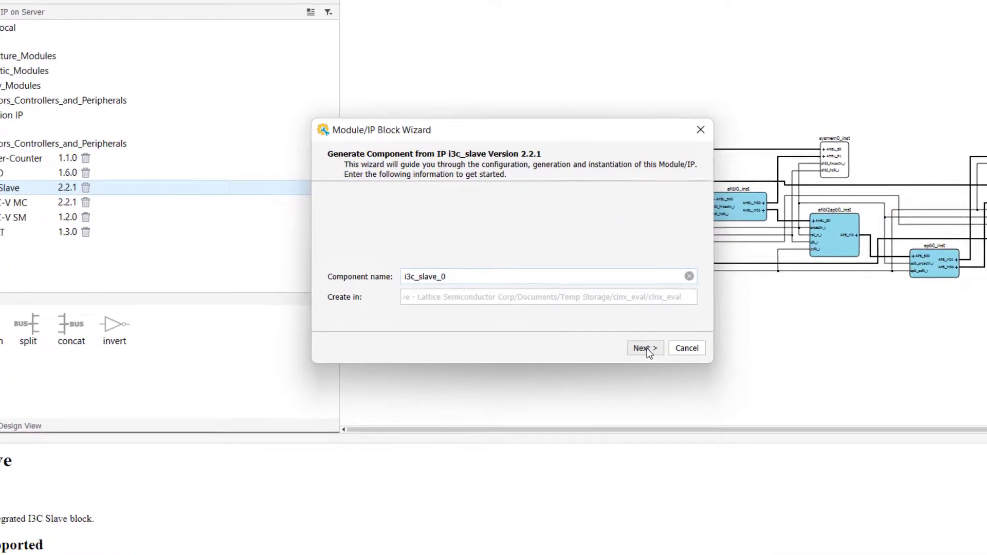
Step: Set the CPU interface to AHBL, keep the HDR-capable bus type, and generate i3c_slave_0
left_click(646, 348)
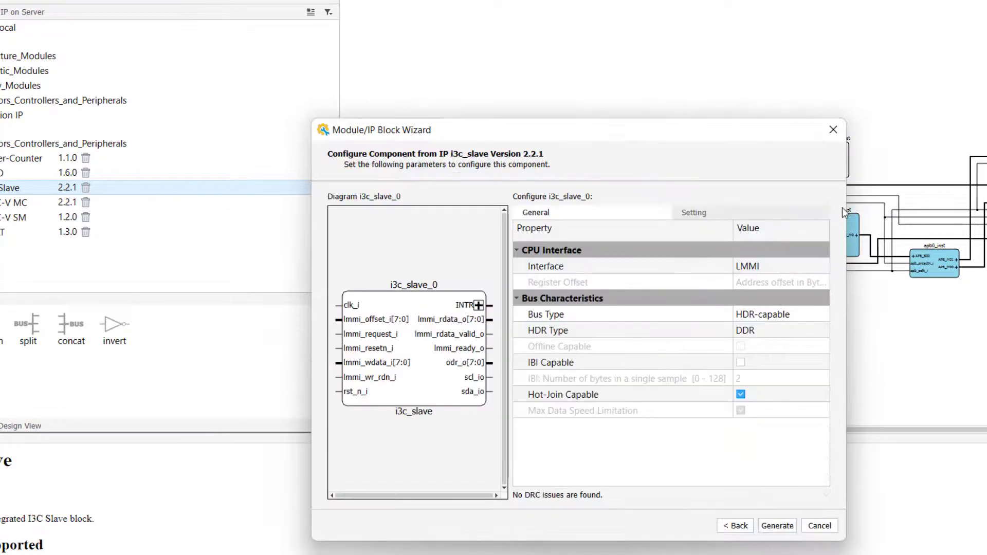
left_click_drag(845, 211, 923, 215)
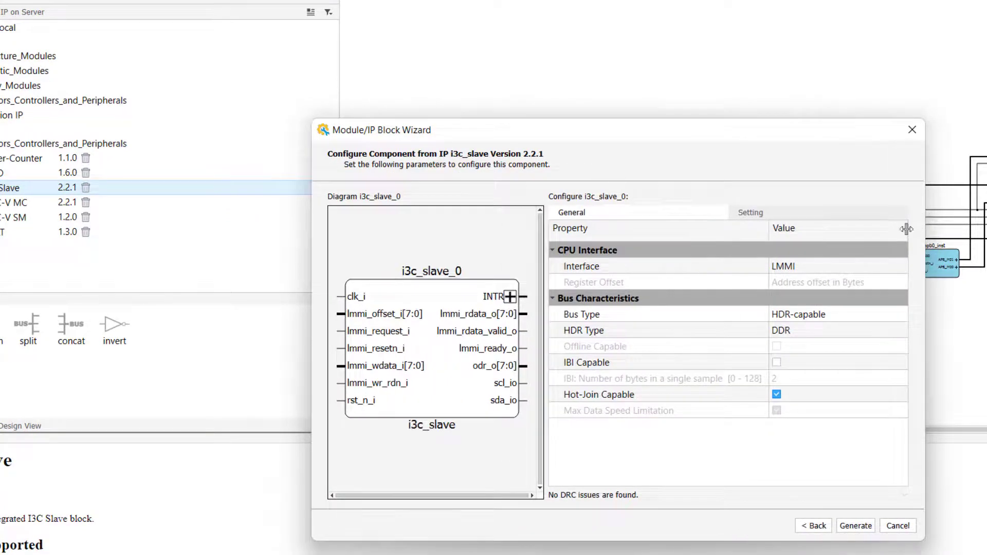
left_click(883, 264)
left_click(883, 264)
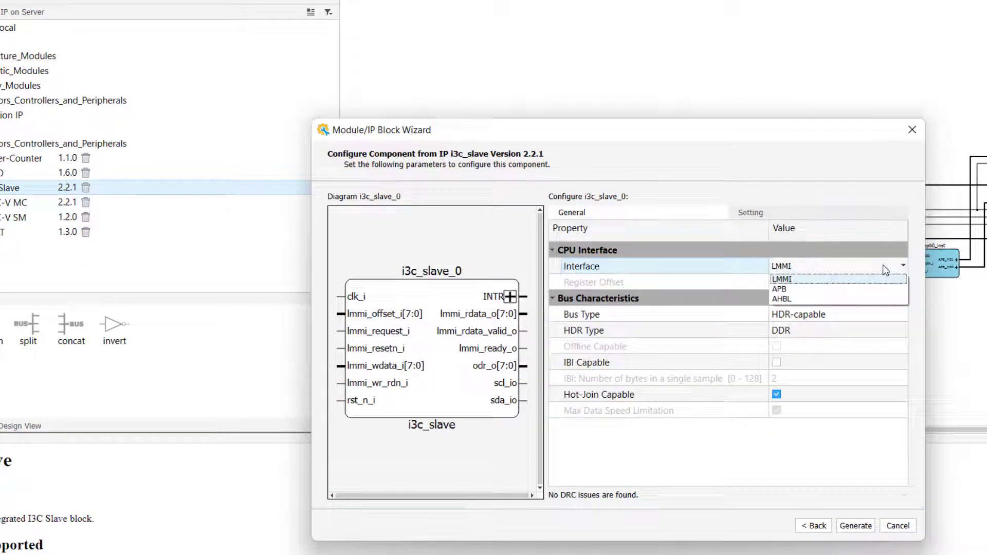
left_click(869, 301)
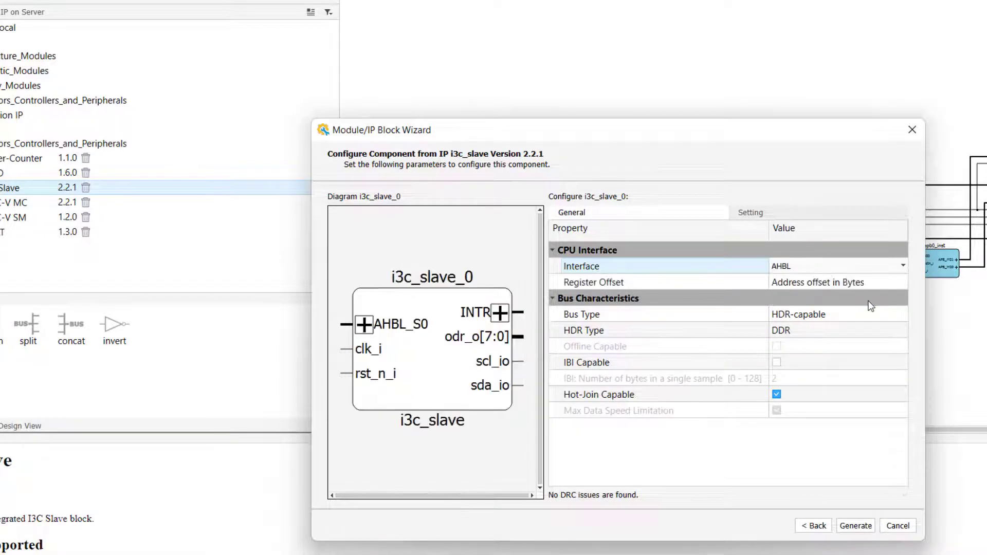
left_click(859, 310)
left_click(857, 314)
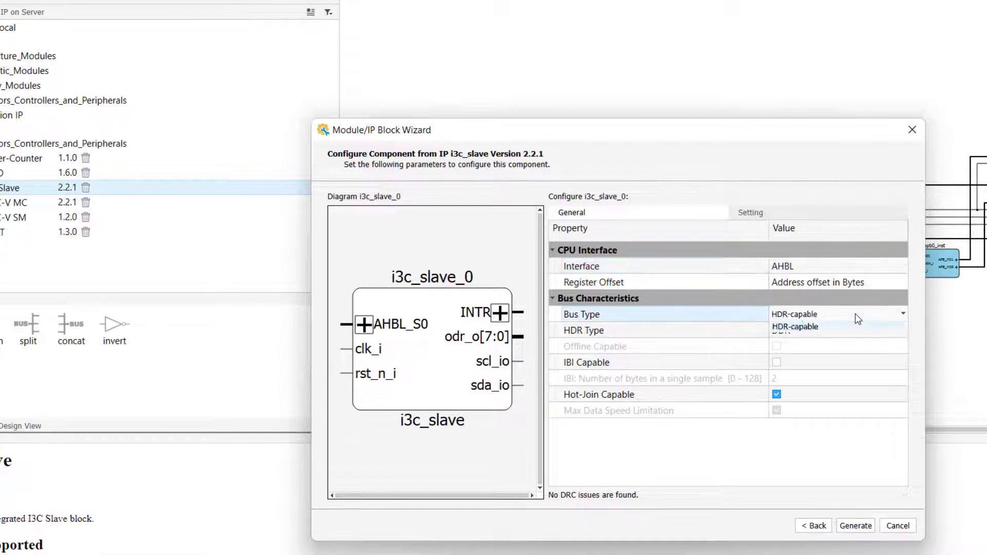
left_click(858, 318)
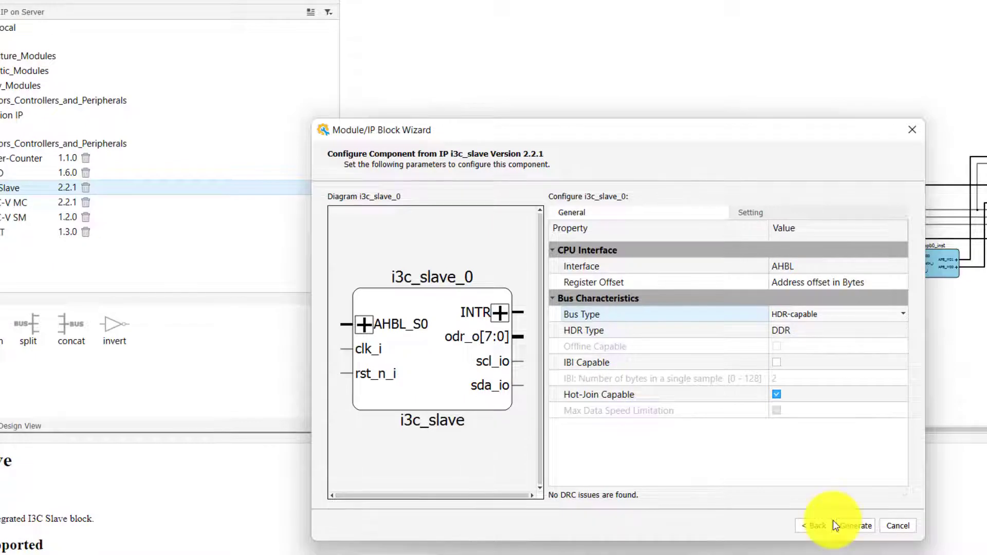
left_click(855, 526)
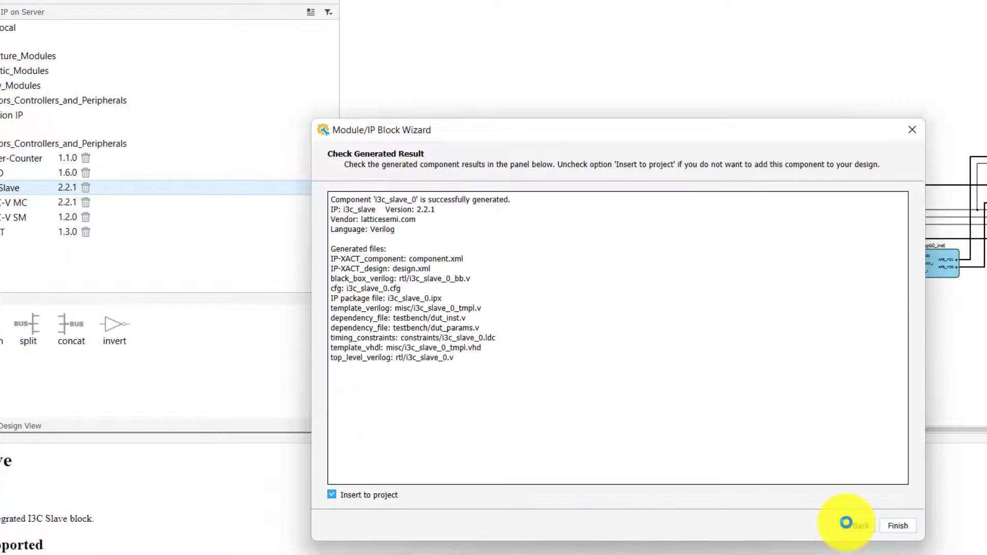
Step: Insert the component as instance i3c_slave_0_inst and relayout the schematic
left_click(897, 526)
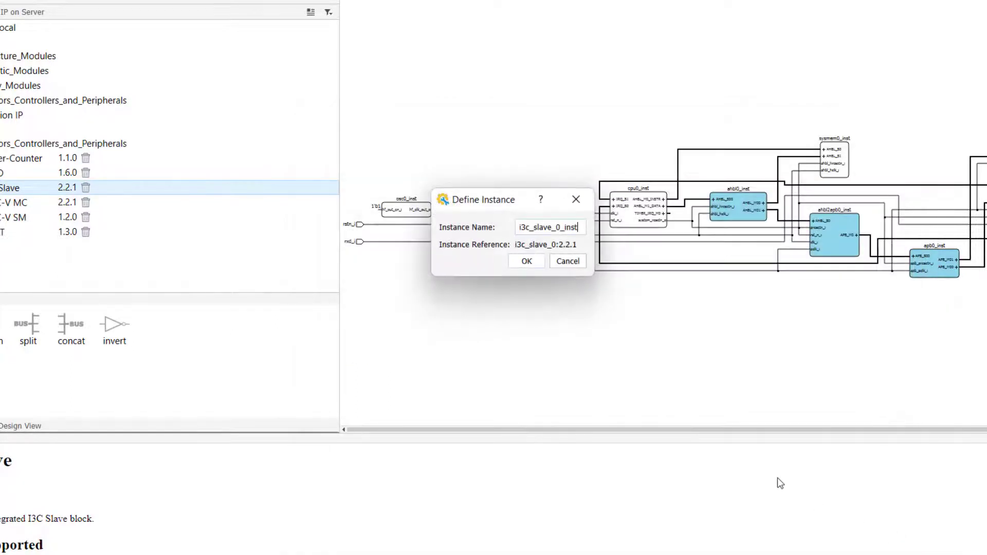
left_click(527, 261)
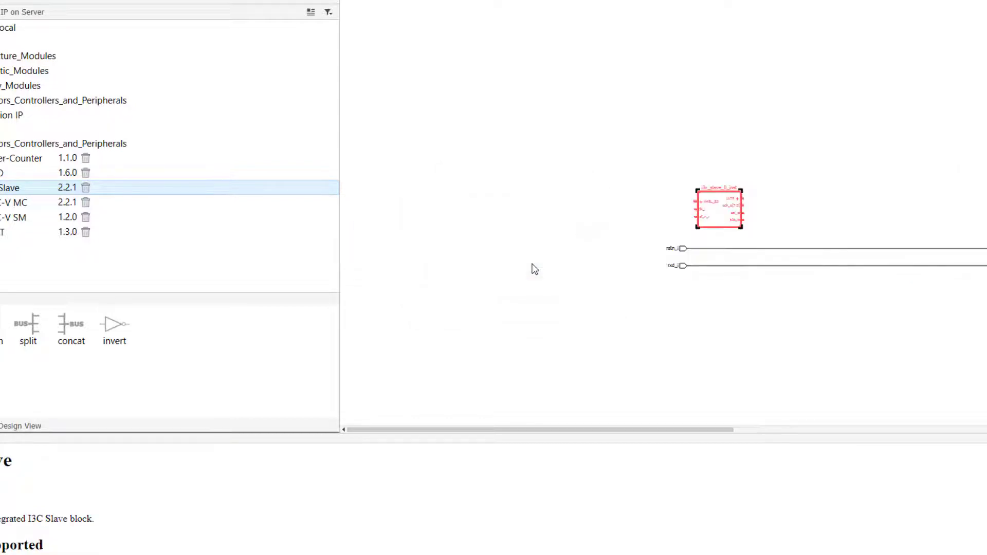
right_click(545, 249)
left_click(579, 339)
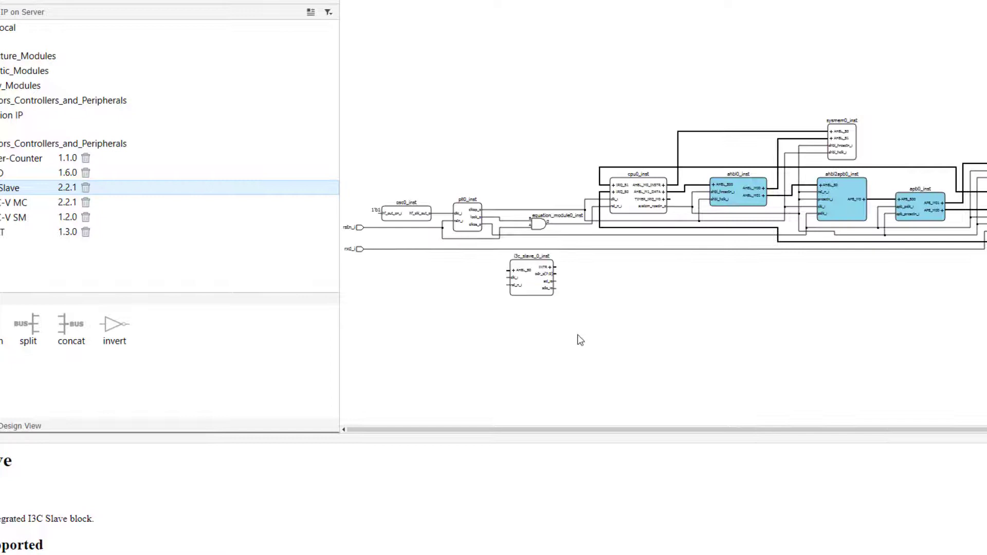
Step: Reopen the i3c_slave_0_inst block's configuration and close it without regenerating
left_click(528, 297)
left_click(531, 323)
left_click(529, 299)
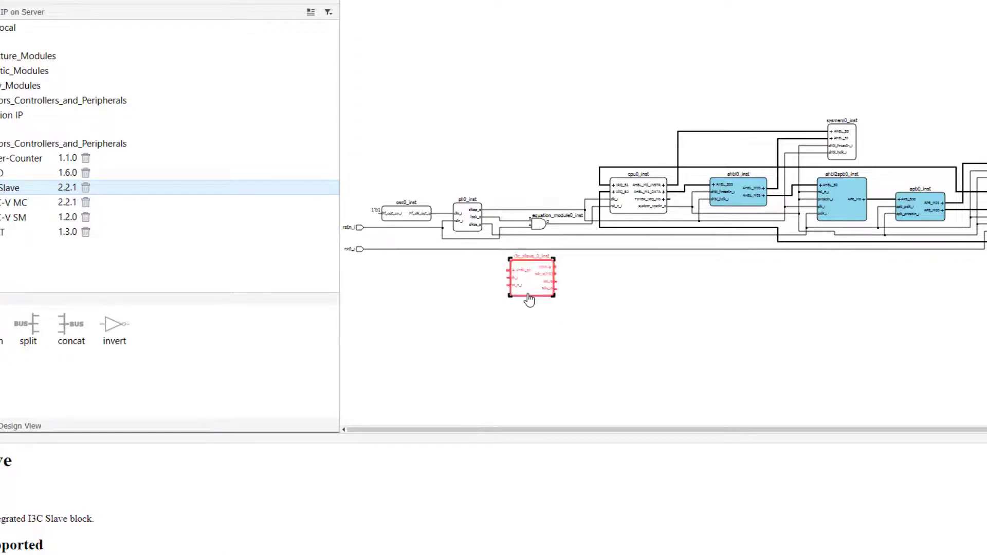
double_click(529, 297)
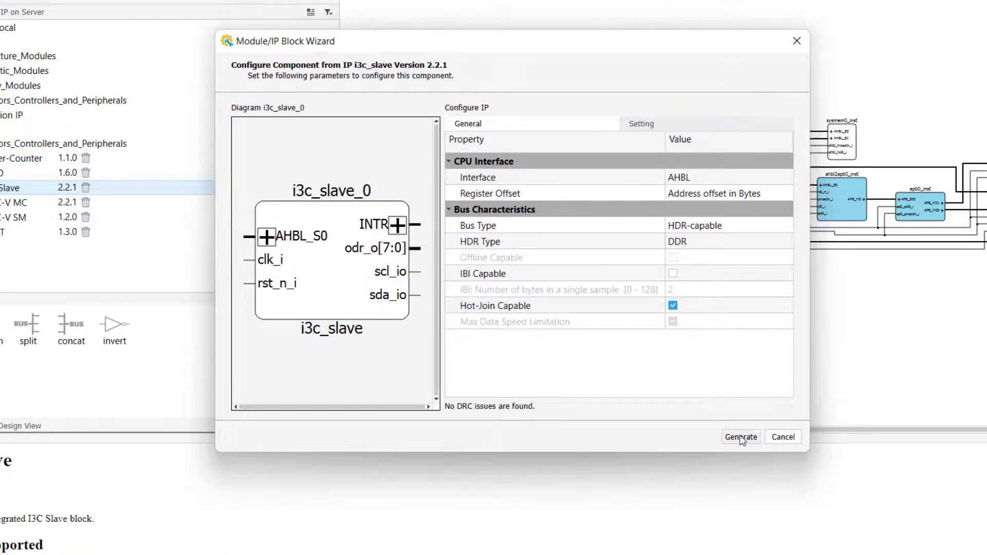
left_click(770, 438)
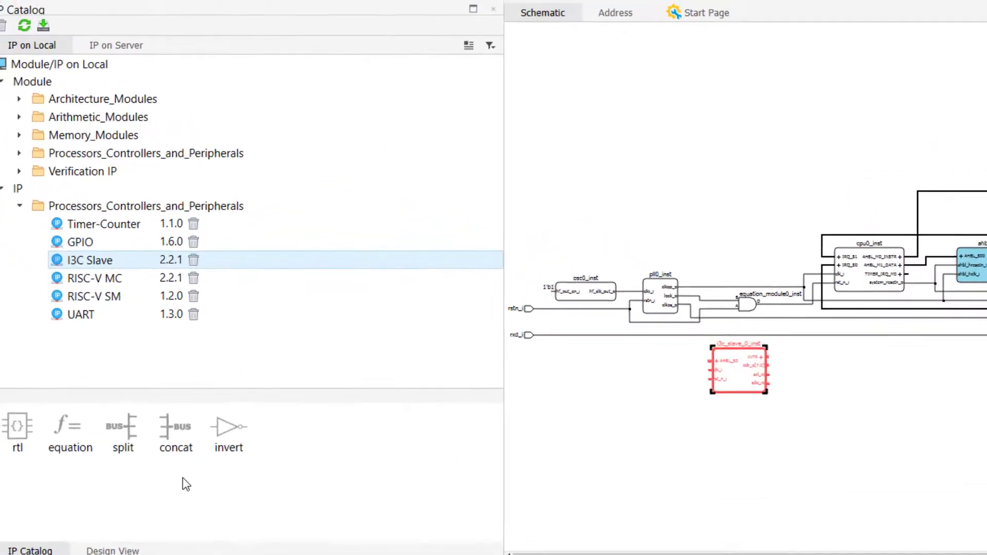
Step: Uninstall the I3C Slave IP from the local list, confirming with Yes
left_click(207, 271)
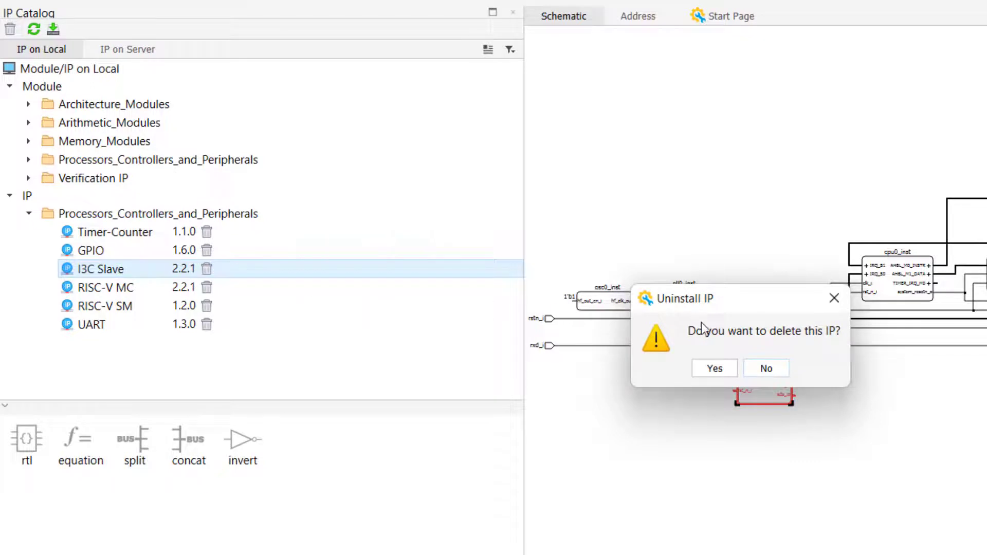
left_click(722, 368)
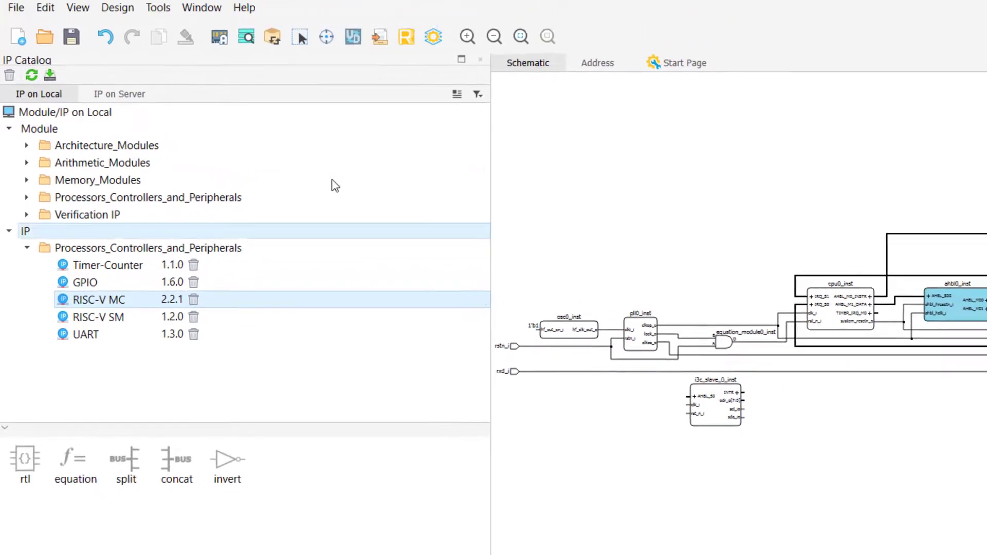
Step: Show the IP Install Path on the Directories page of Design > Options
left_click(114, 34)
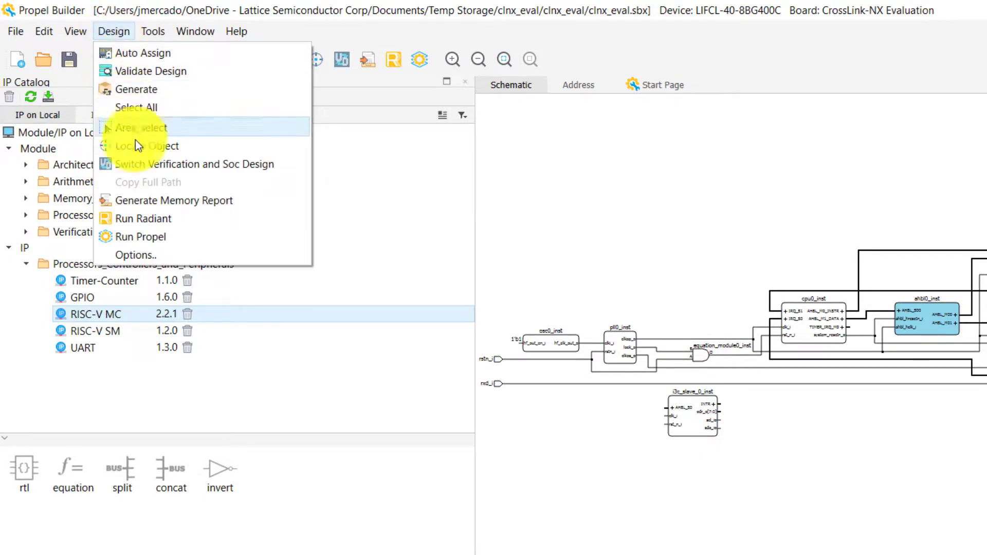
left_click(146, 254)
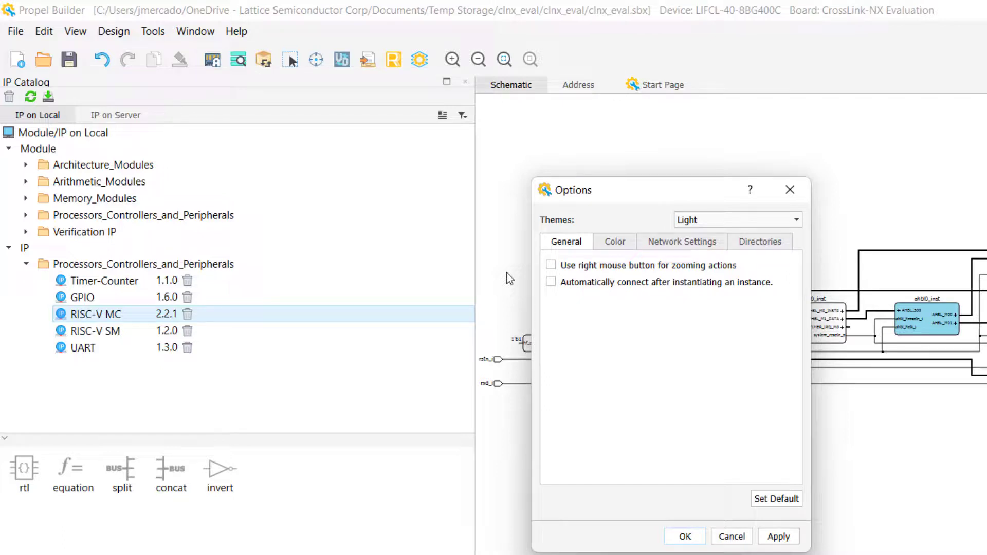
left_click(744, 239)
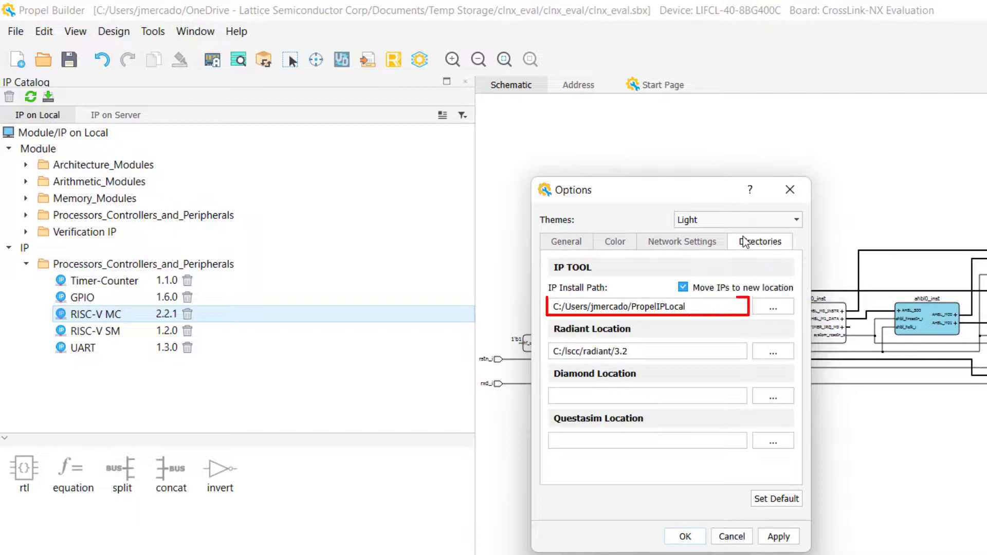